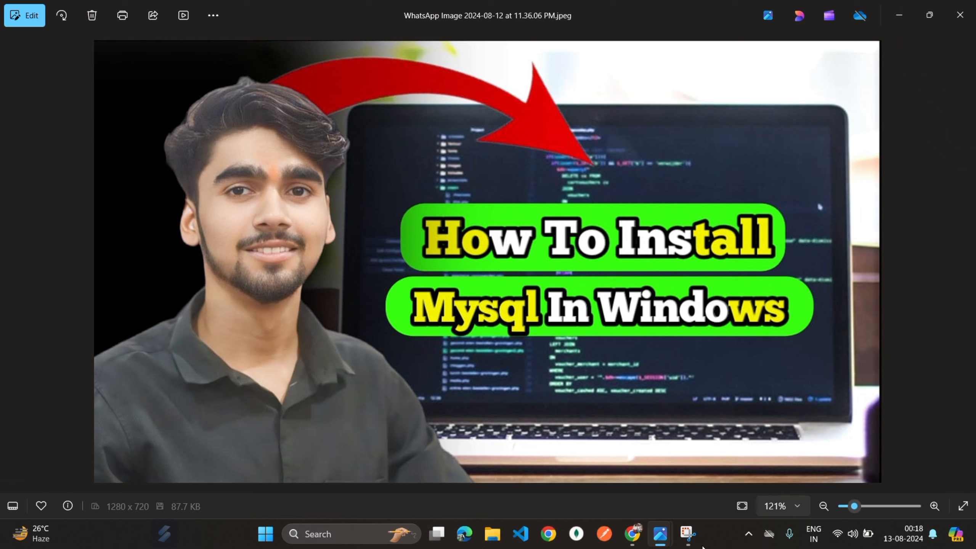
# - Switch from Windows Photos to the Chrome browser's new tab
pyautogui.click(632, 536)
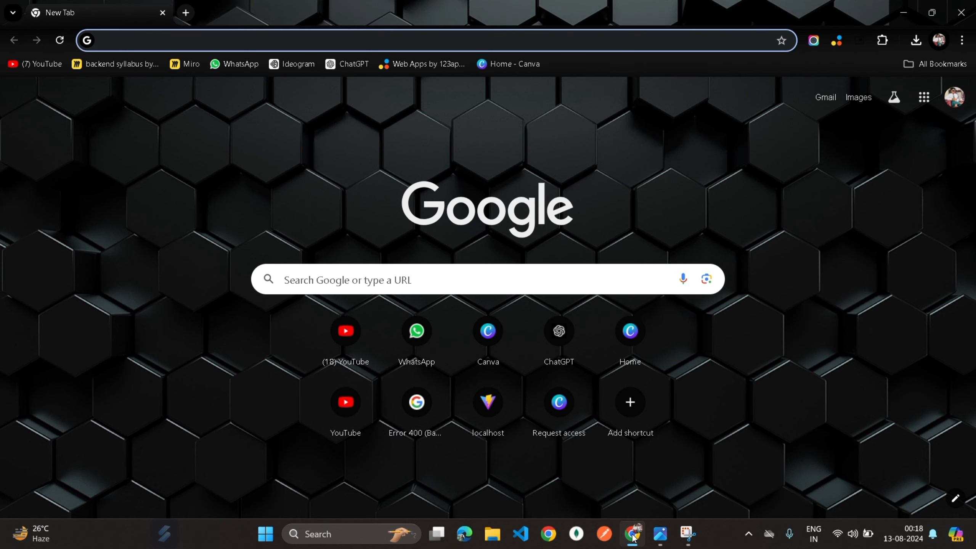
# - Search Google for 'mysql download' from the new tab page
pyautogui.click(445, 285)
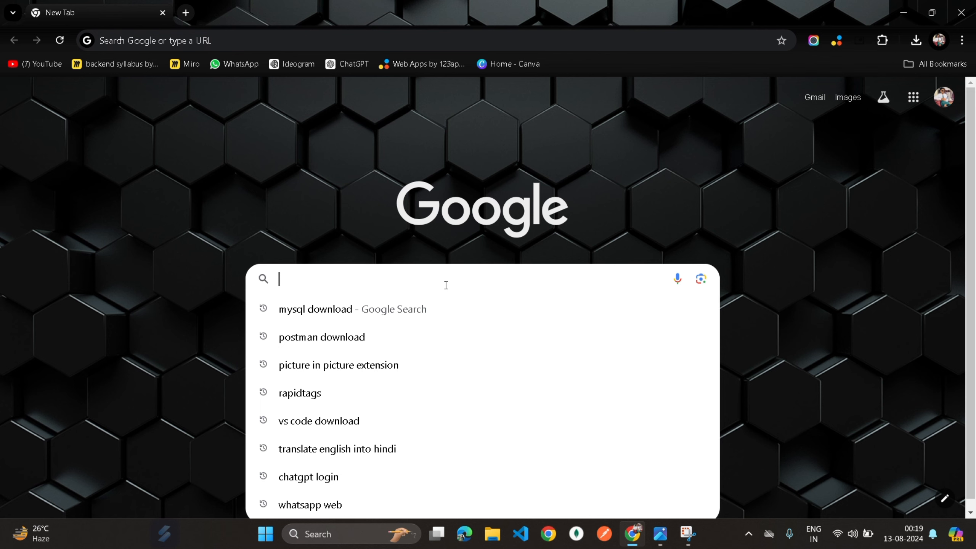
pyautogui.write('m')
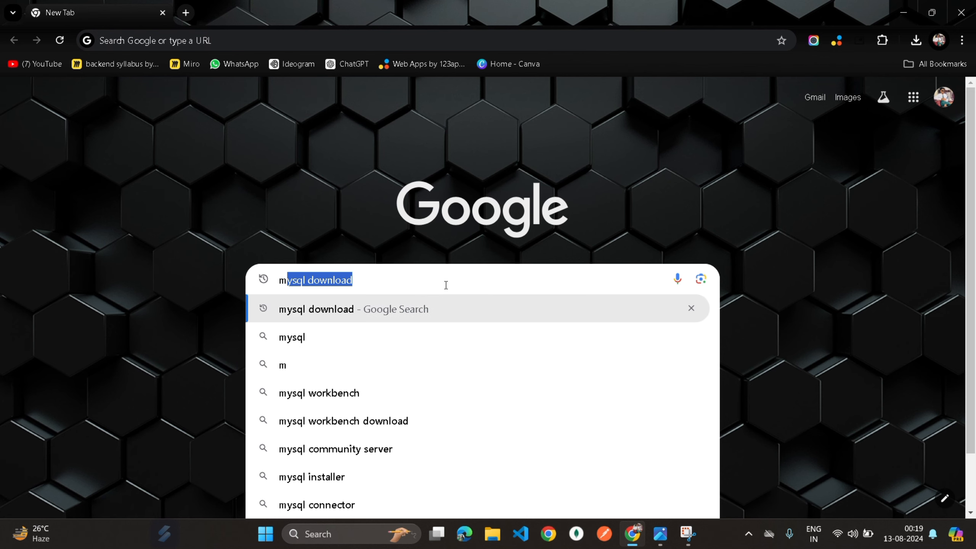
pyautogui.write('ysql')
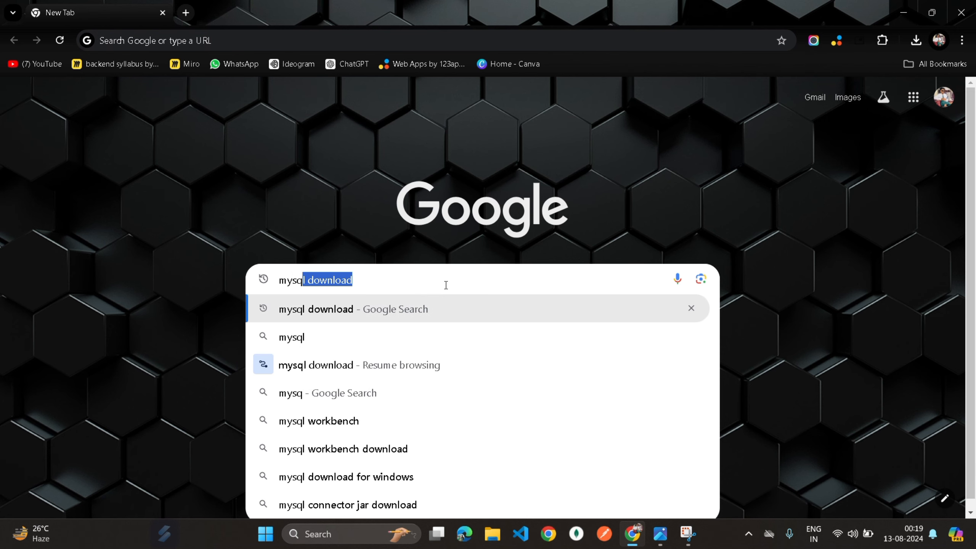
pyautogui.write(' d')
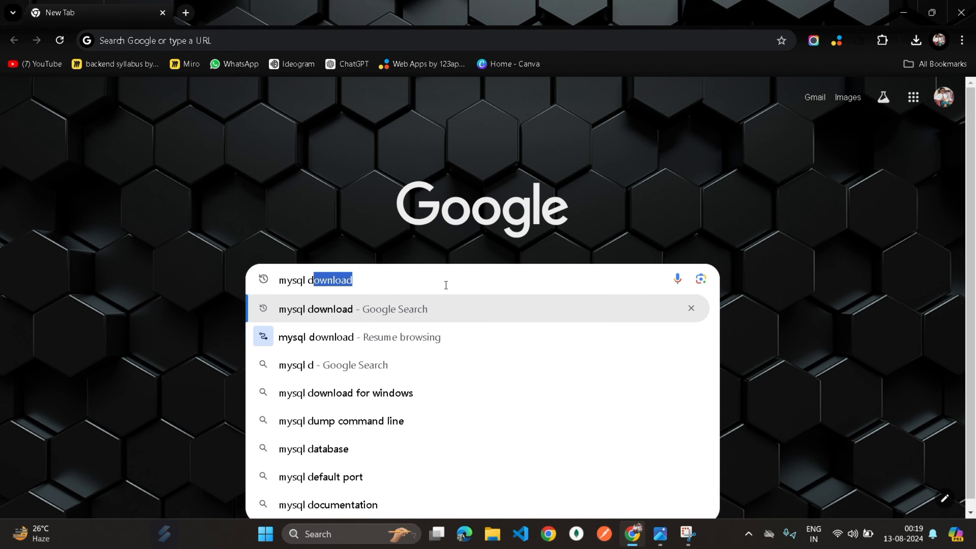
pyautogui.press('Return')
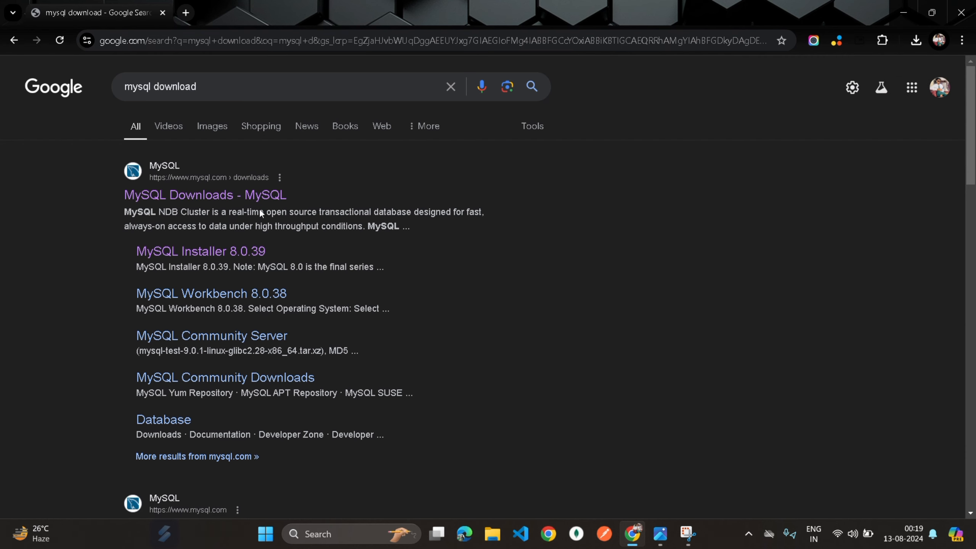
# - Go from the MySQL Downloads result to the MySQL Community (GPL) Downloads page
pyautogui.click(197, 201)
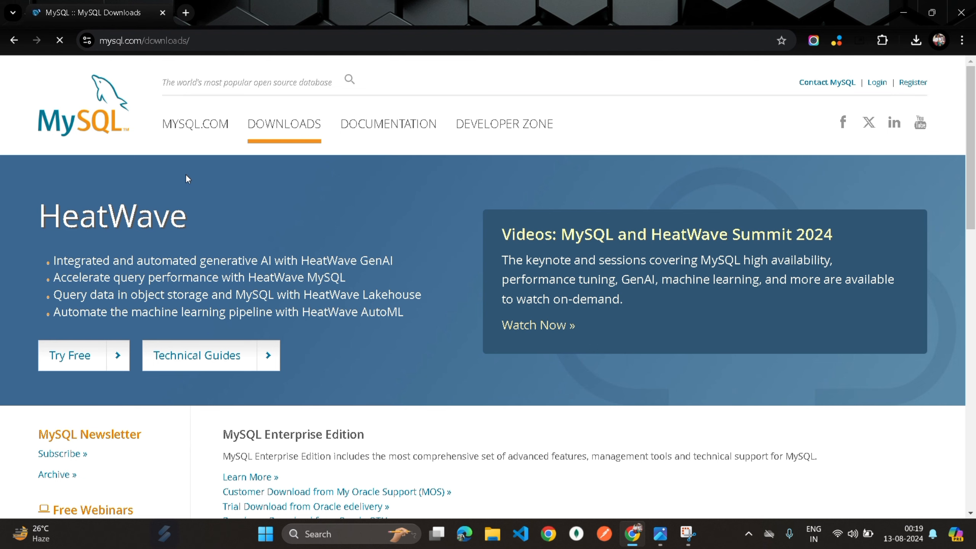
pyautogui.click(277, 126)
pyautogui.scroll(-6, 327, 214)
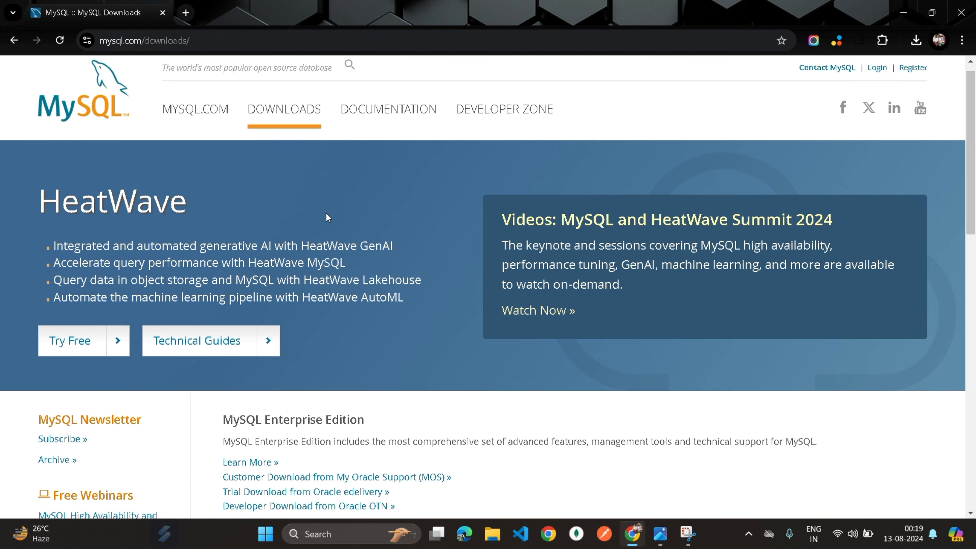
pyautogui.scroll(-6, 326, 217)
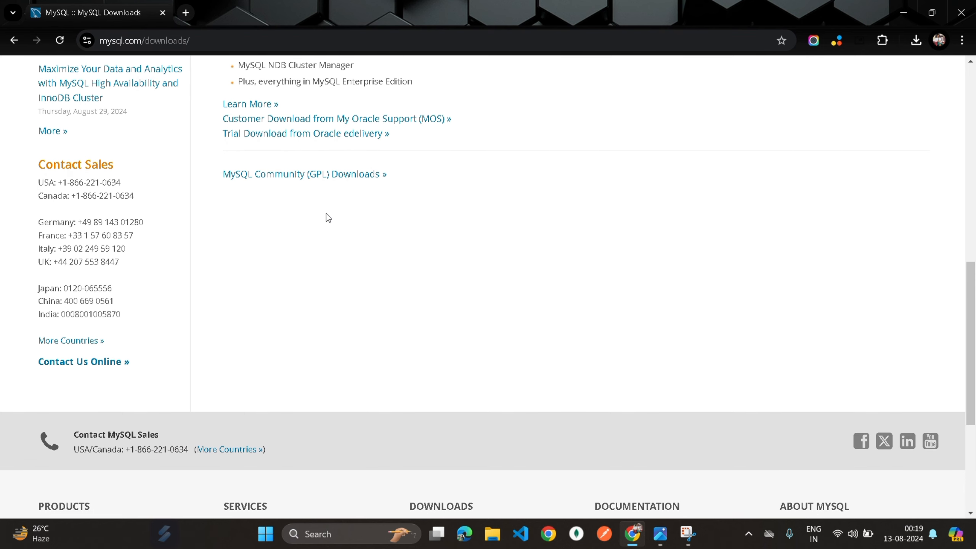
pyautogui.scroll(1, 377, 179)
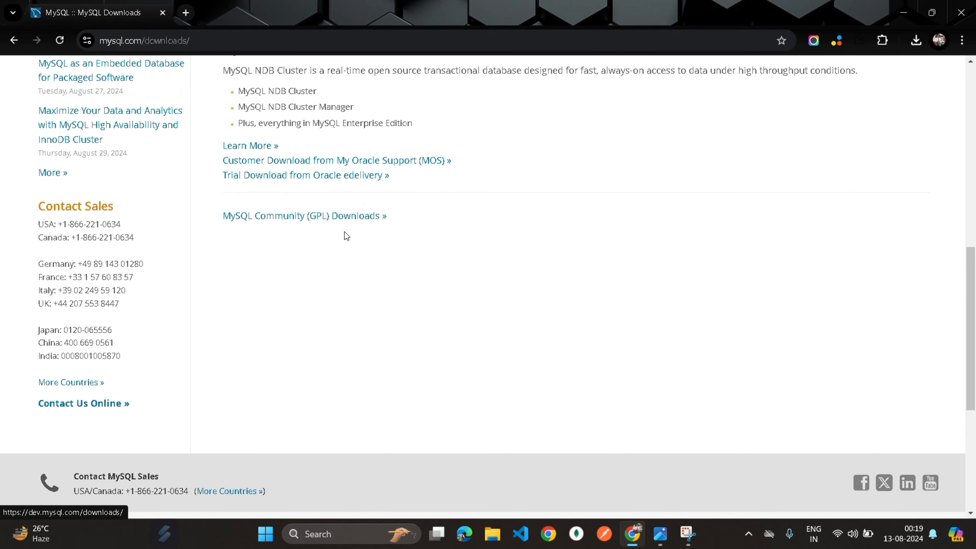
pyautogui.click(327, 218)
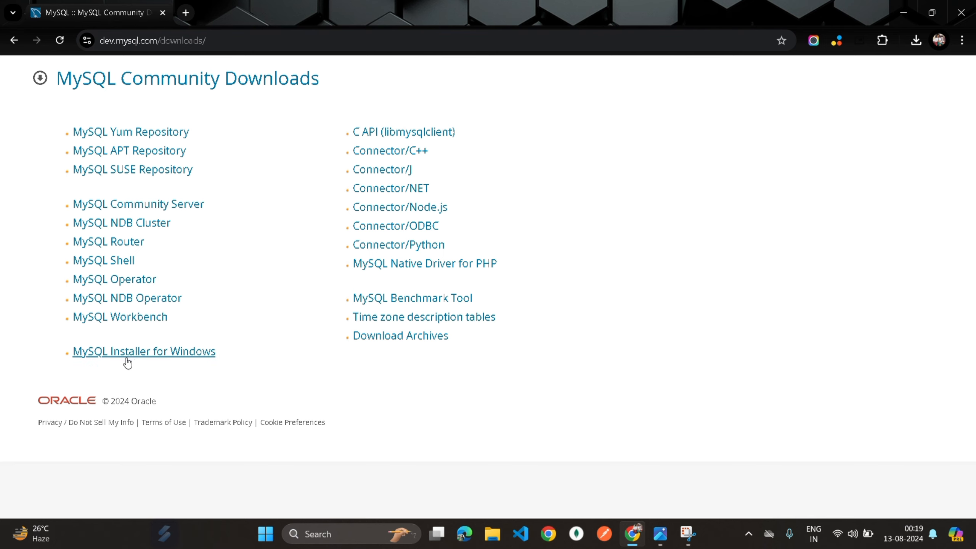
# - Open MySQL Installer for Windows, keeping version 8.0.39 and Microsoft Windows selected
pyautogui.click(144, 357)
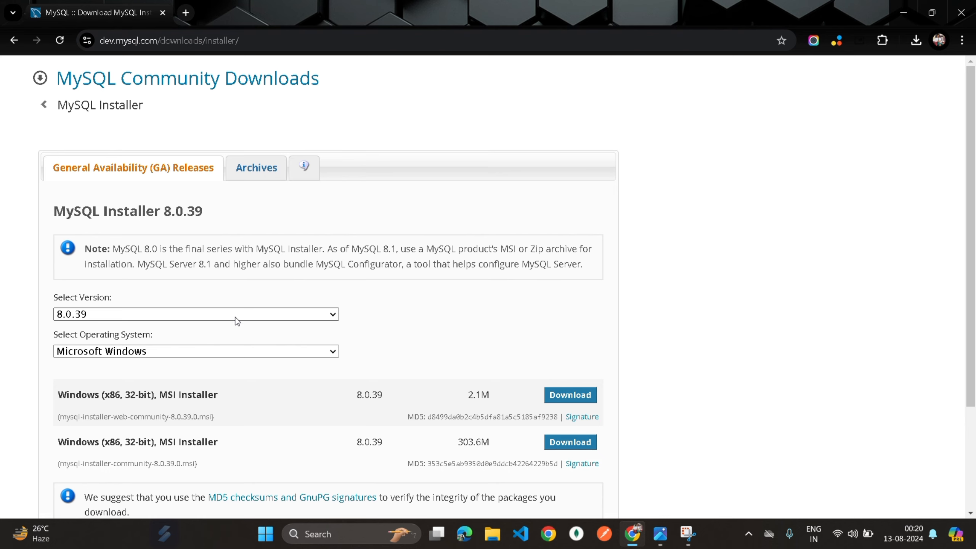
pyautogui.click(234, 317)
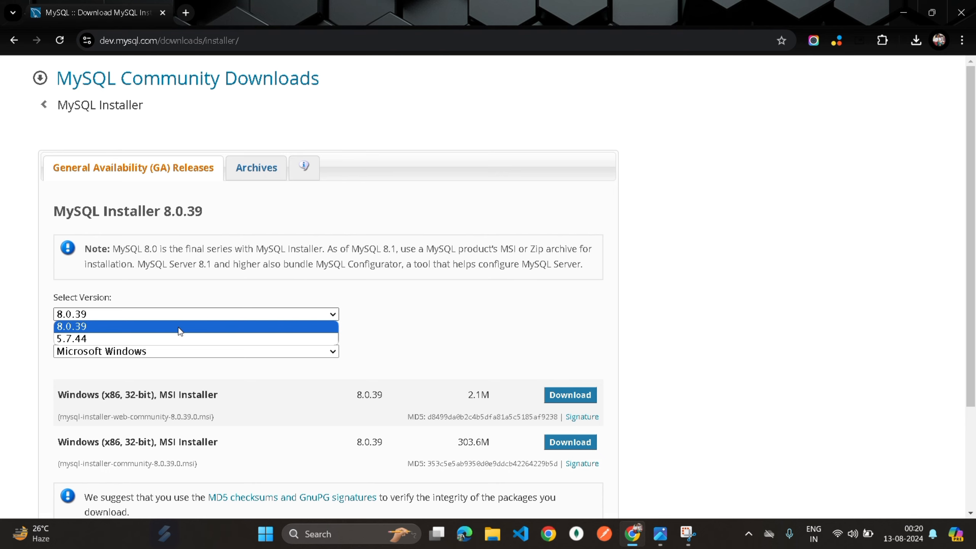
pyautogui.click(462, 301)
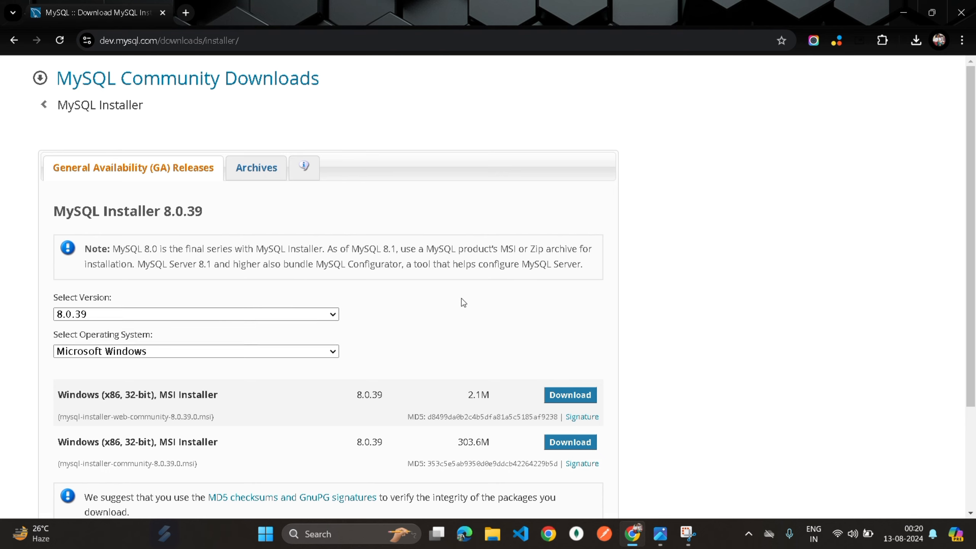
pyautogui.click(325, 351)
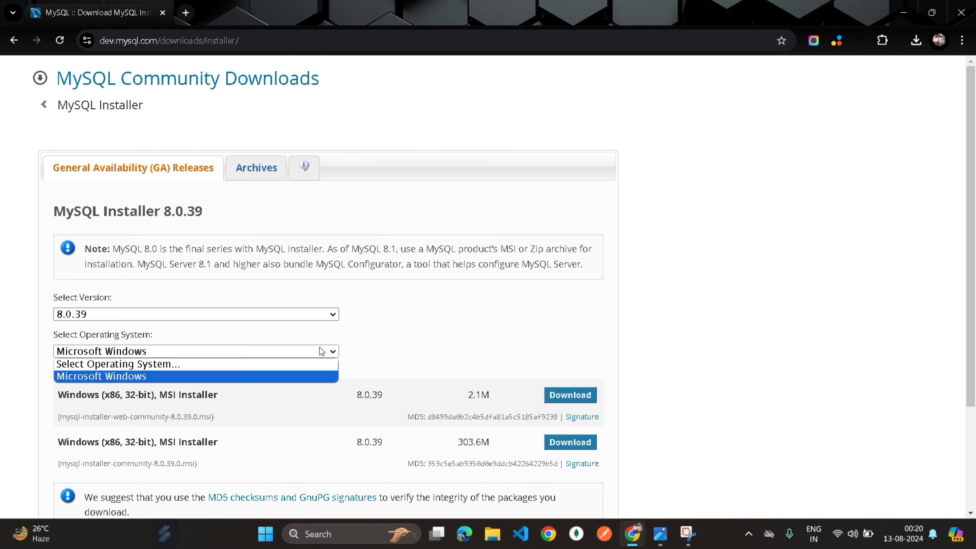
pyautogui.click(443, 350)
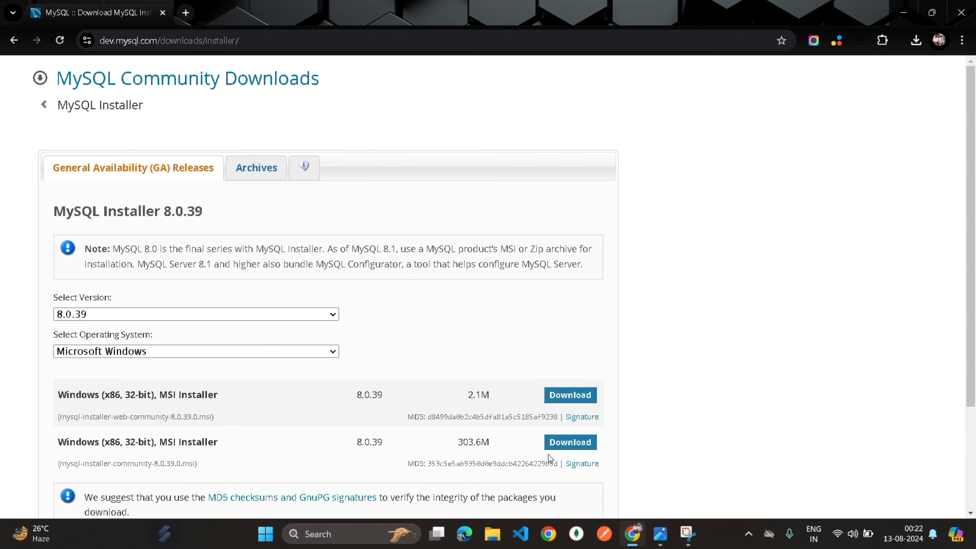
# - Download the 303.6M full MSI installer without signing in and confirm it finished
pyautogui.click(579, 446)
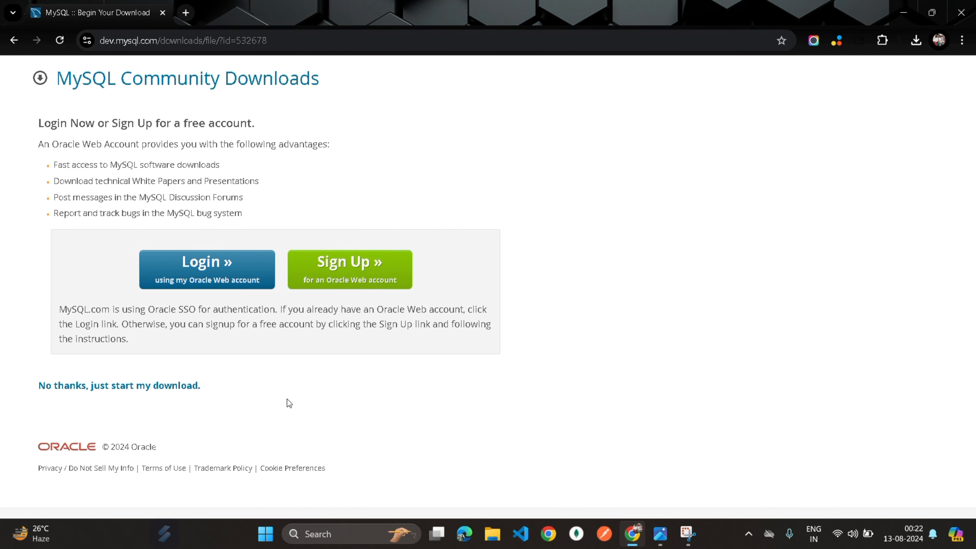
pyautogui.click(95, 385)
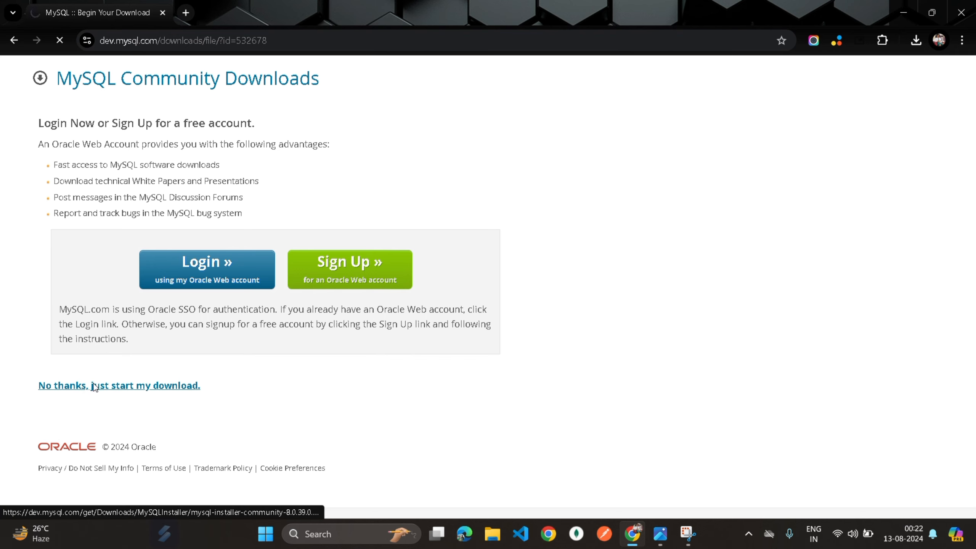
pyautogui.click(920, 39)
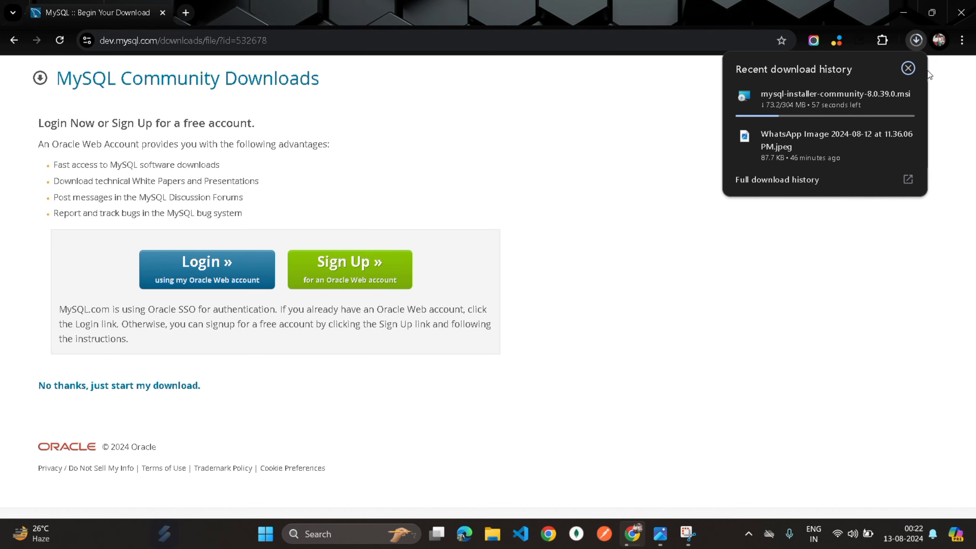
pyautogui.click(932, 97)
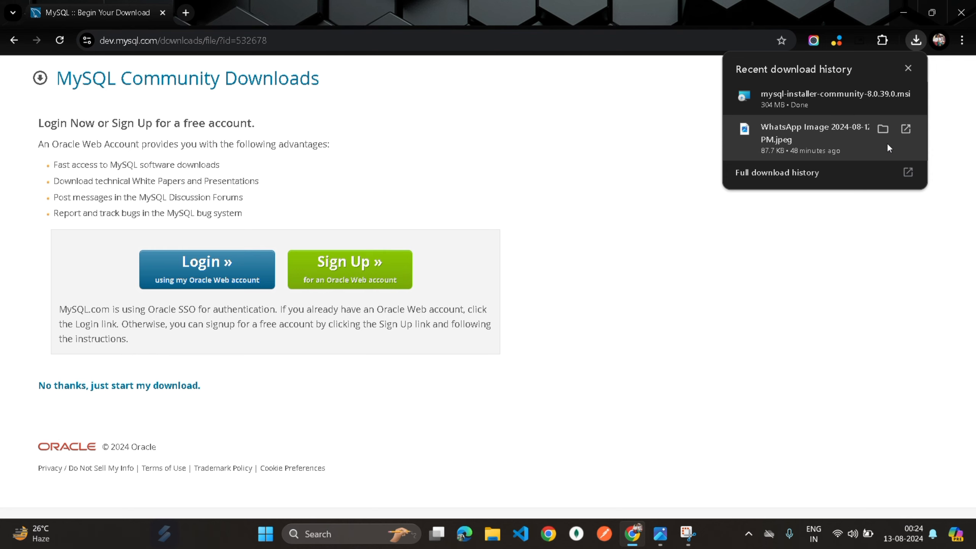
# - Launch the downloaded mysql-installer-community-8.0.39.0.msi and choose the Custom setup type
pyautogui.click(832, 99)
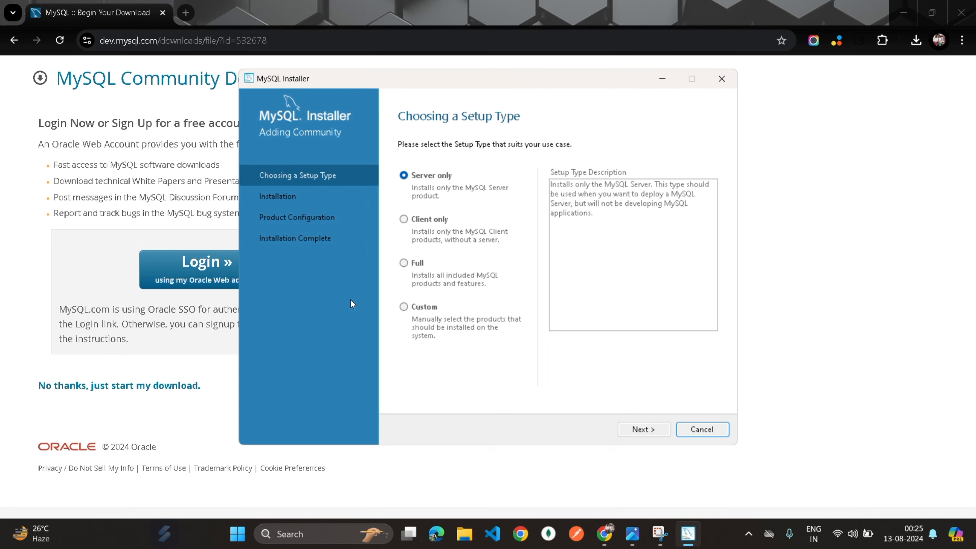
pyautogui.click(404, 307)
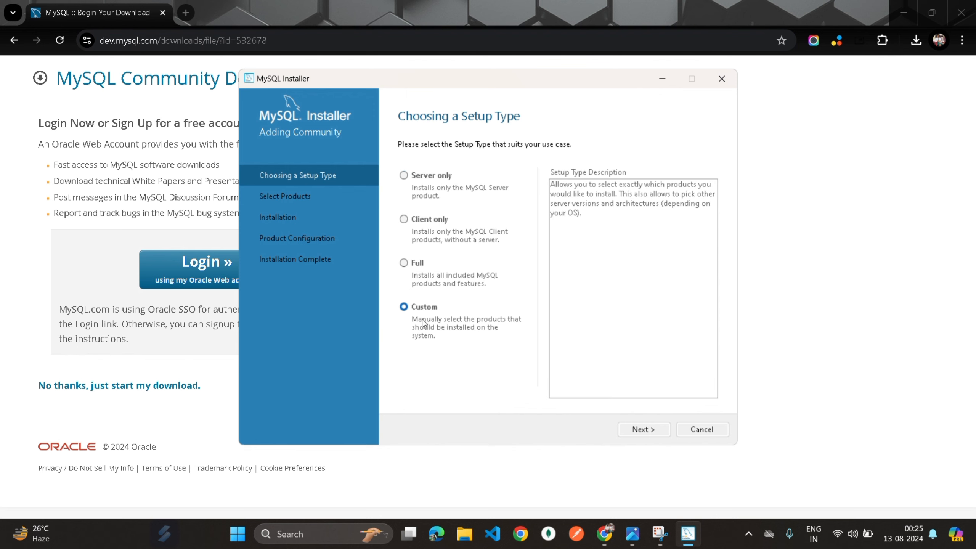
# - Pick MySQL Server 8.0.39 - X64 in the Select Products list
pyautogui.click(634, 429)
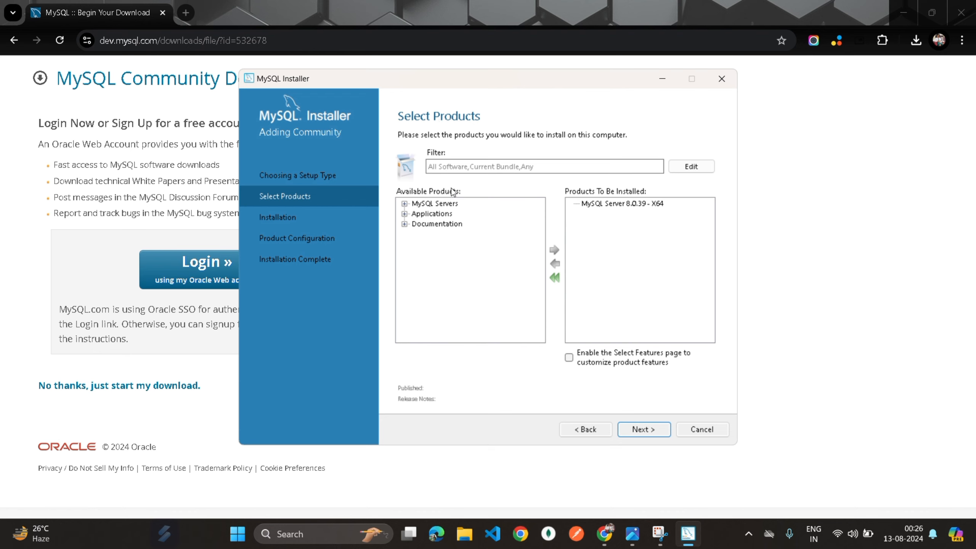
pyautogui.click(418, 202)
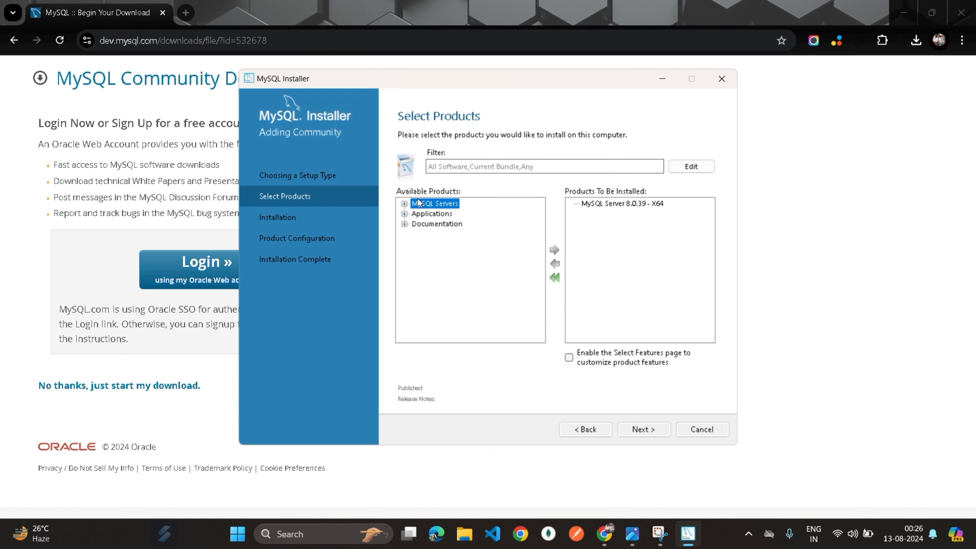
pyautogui.click(405, 204)
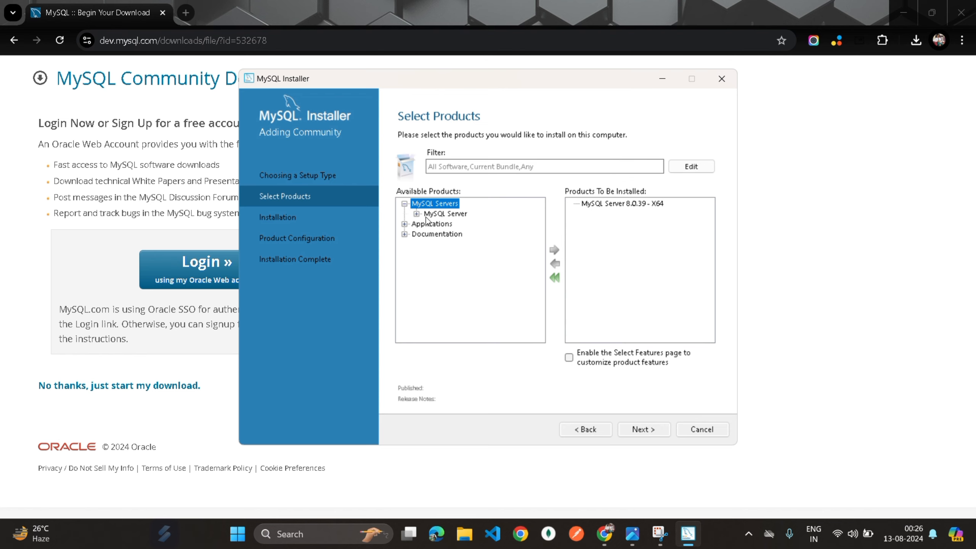
pyautogui.click(416, 215)
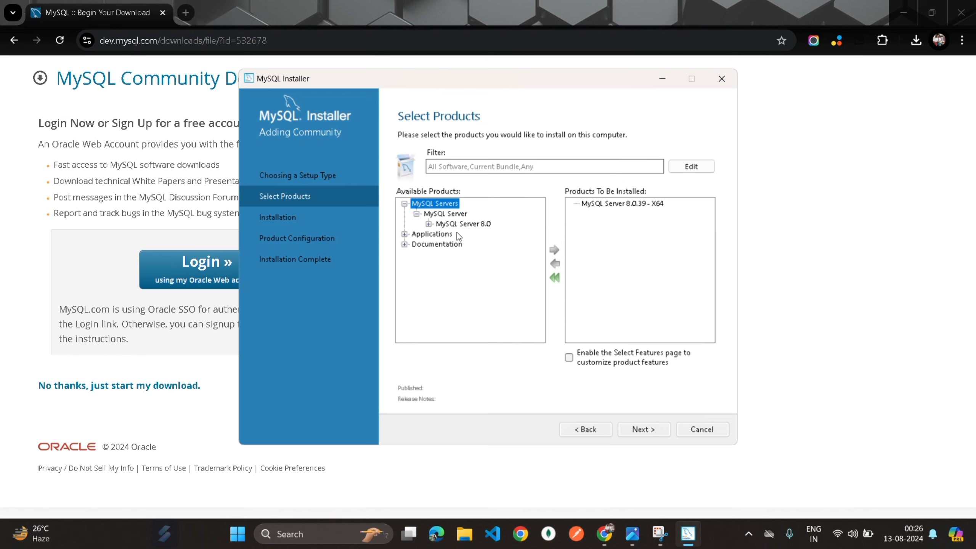
pyautogui.click(428, 225)
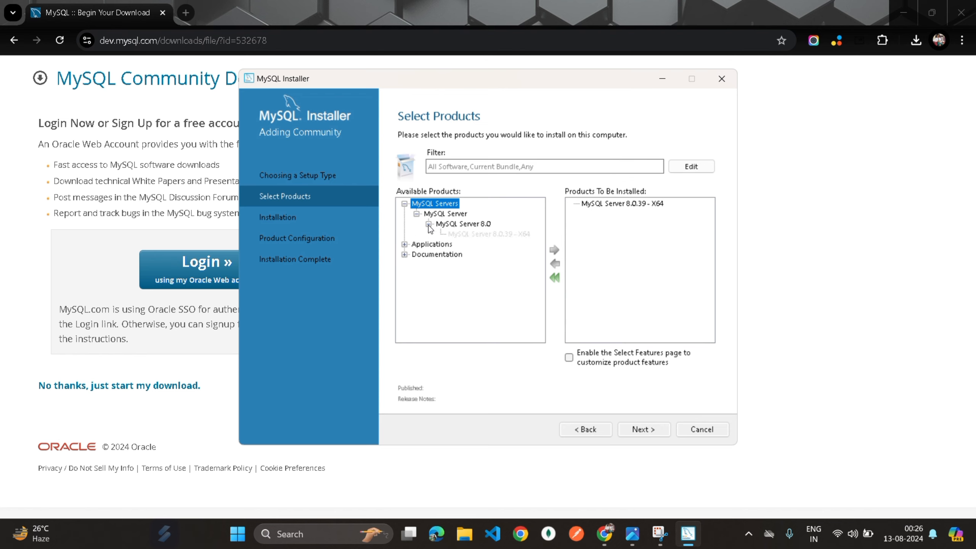
pyautogui.click(461, 225)
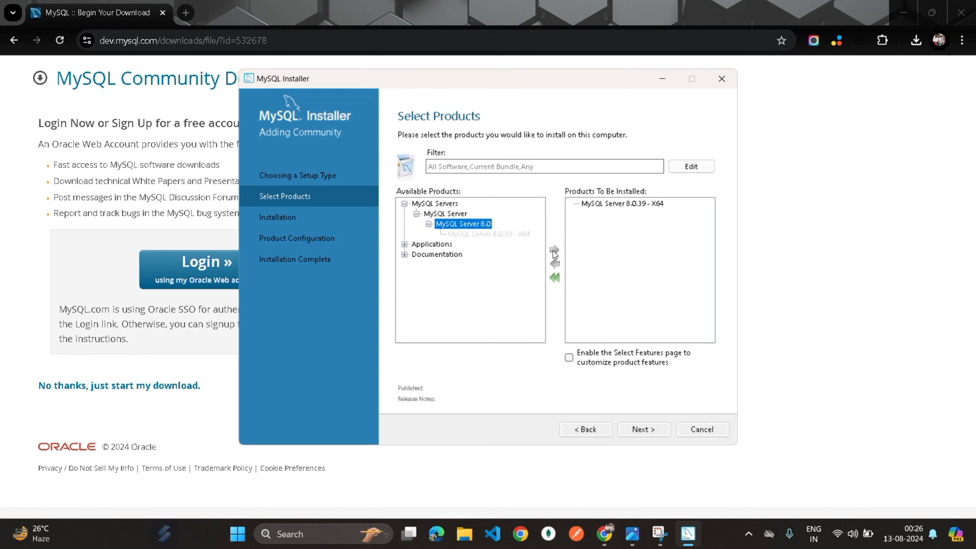
# - Add MySQL Workbench 8.0.38 - X64 to the products to install
pyautogui.click(406, 244)
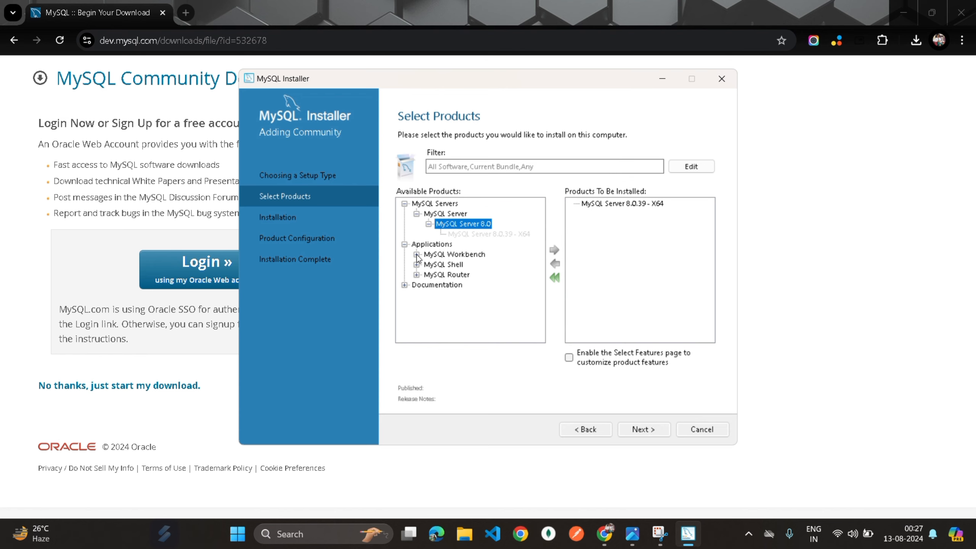
pyautogui.click(417, 254)
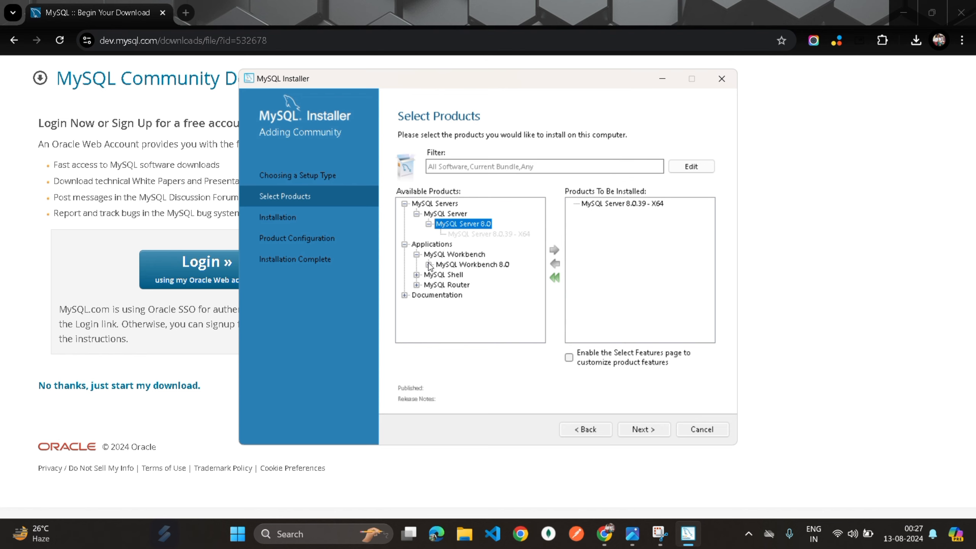
pyautogui.click(429, 264)
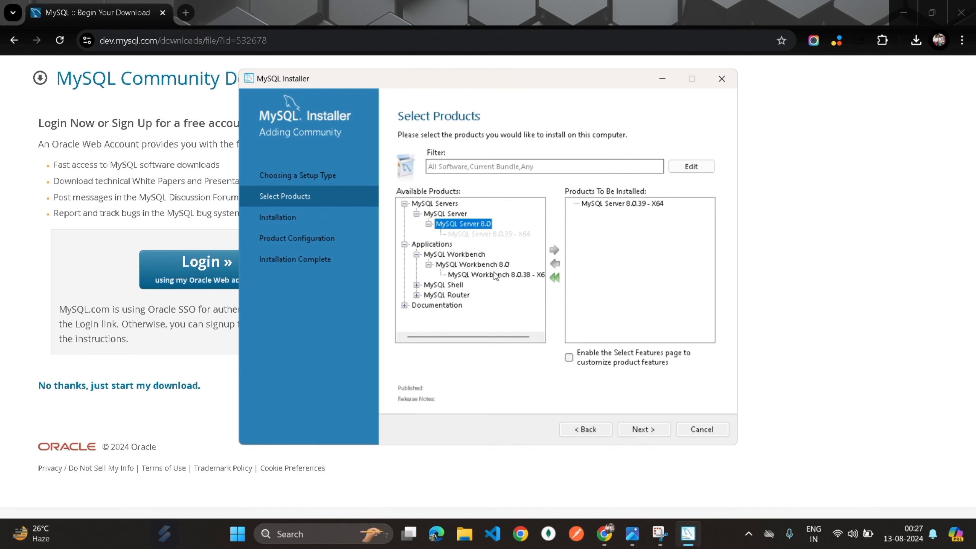
pyautogui.click(494, 273)
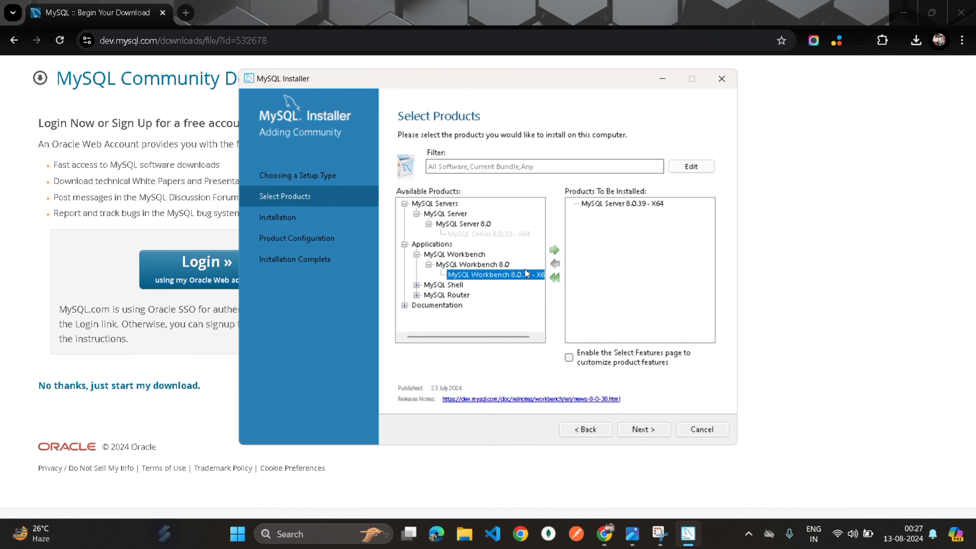
pyautogui.click(555, 251)
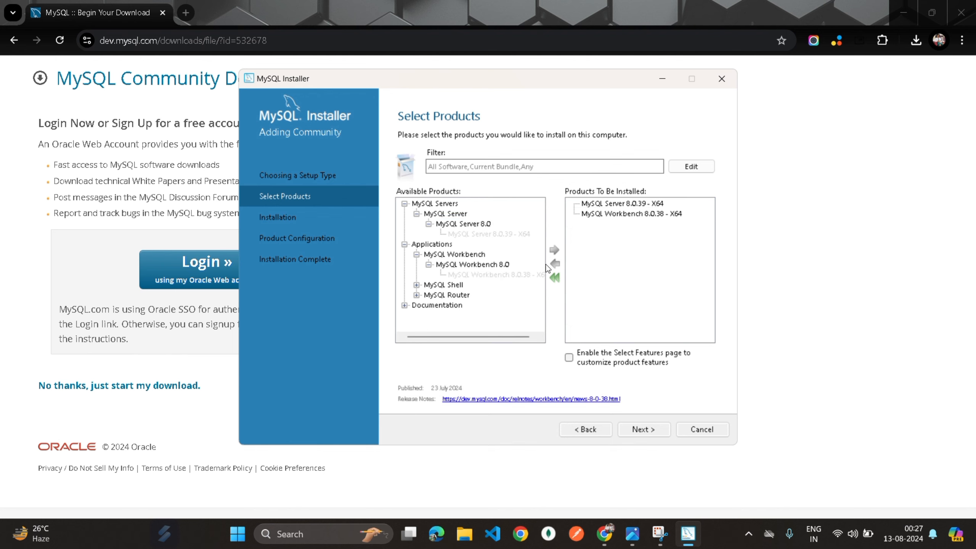
# - Add MySQL Shell 8.0.38 - X64 to the install list and review the queue
pyautogui.click(427, 285)
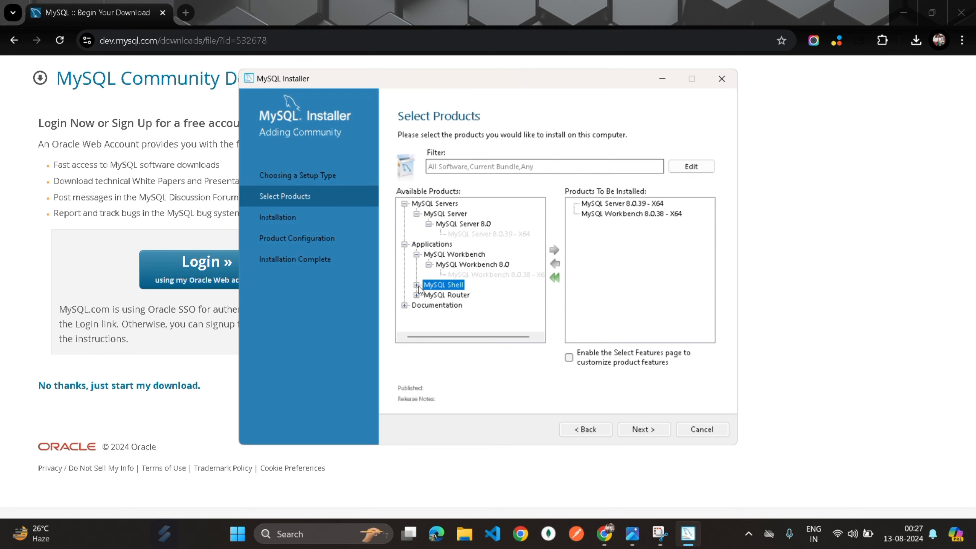
pyautogui.click(416, 285)
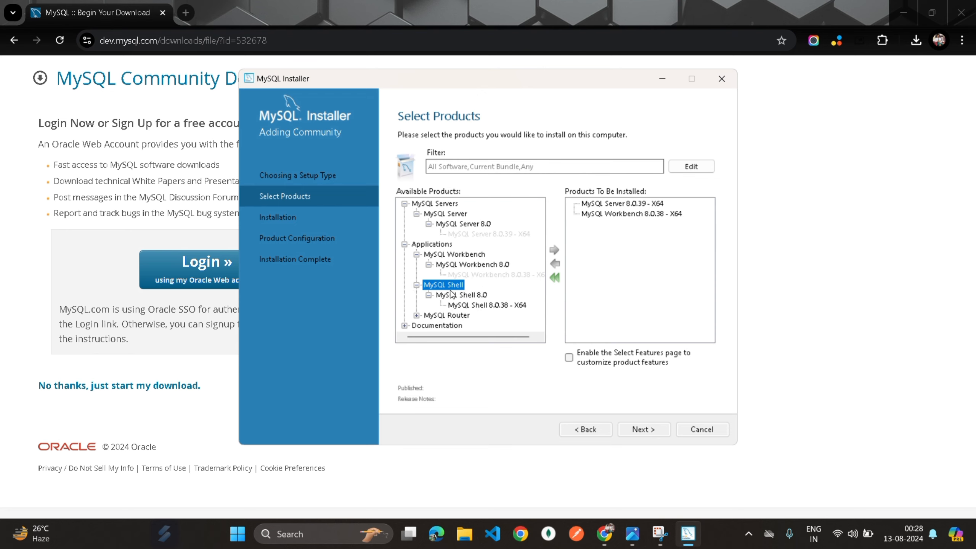
pyautogui.click(469, 306)
pyautogui.click(554, 249)
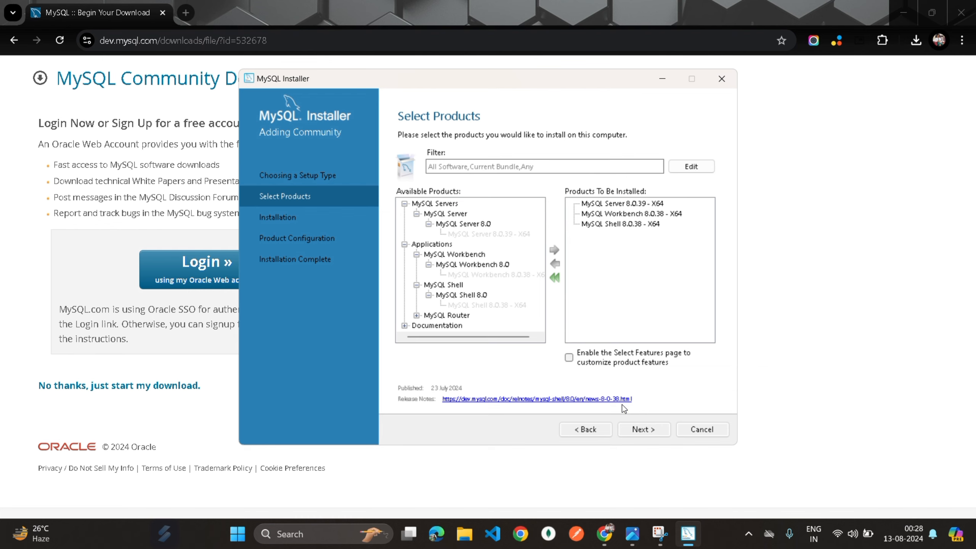
pyautogui.click(637, 427)
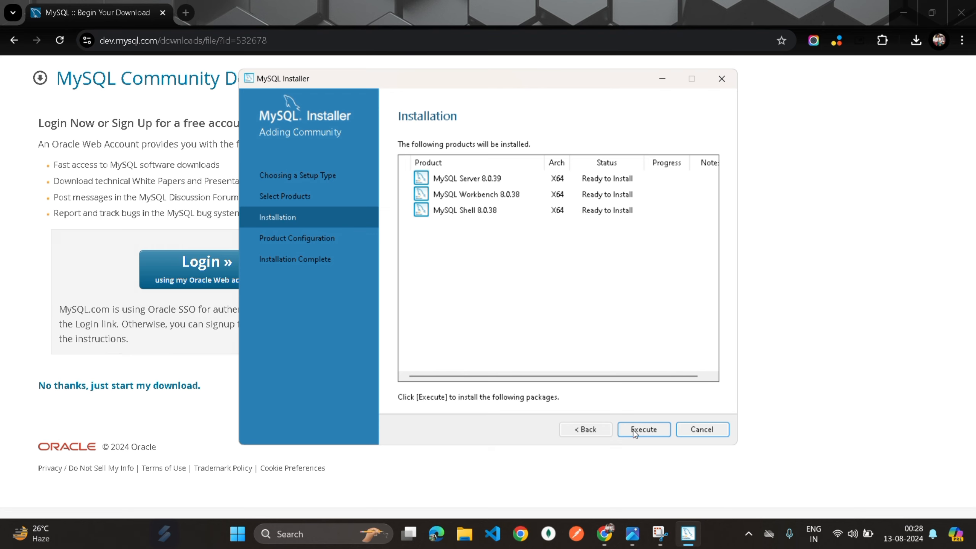
# - Execute the install of Server 8.0.39, Workbench 8.0.38 and Shell 8.0.38, continuing once all Complete
pyautogui.click(635, 430)
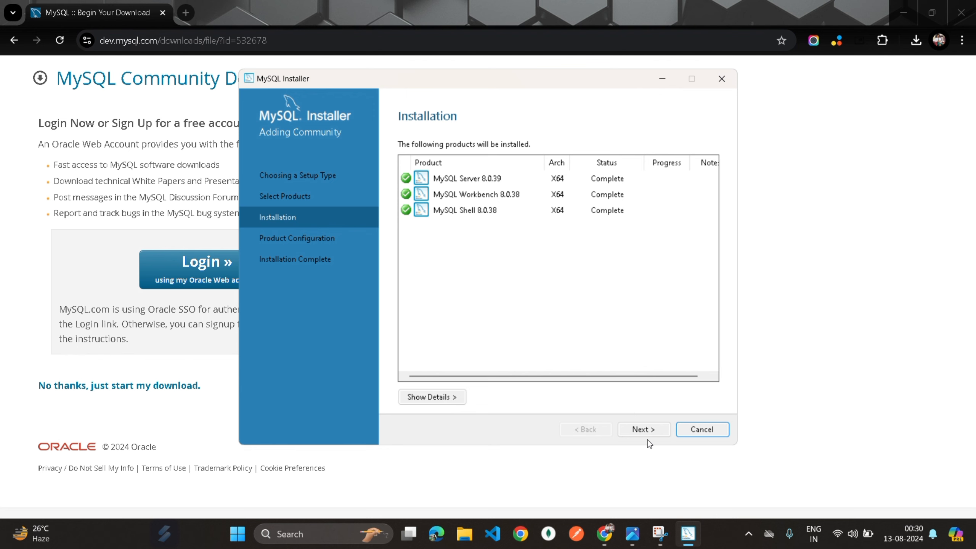
pyautogui.click(643, 431)
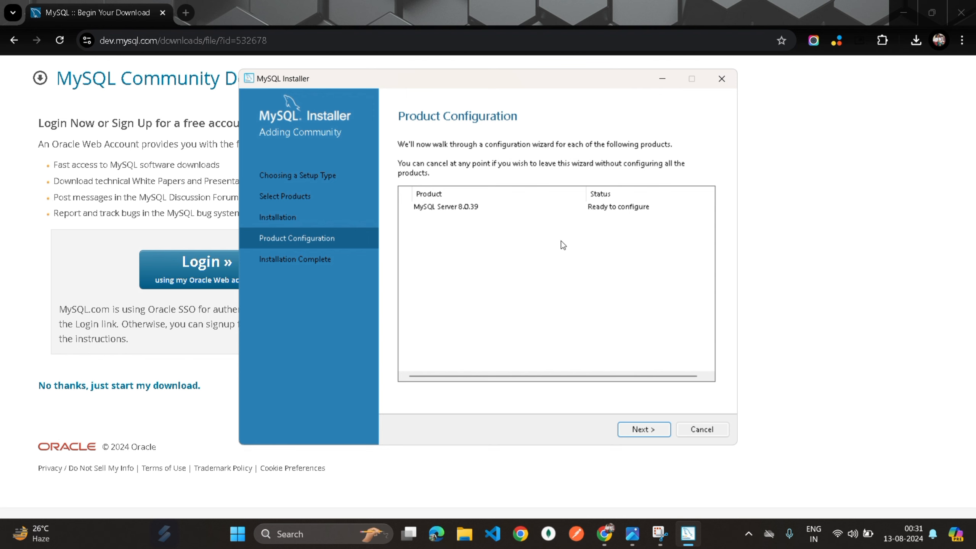
# - Keep the Development Computer config type and TCP/IP port 3306 for MySQL Server
pyautogui.click(638, 429)
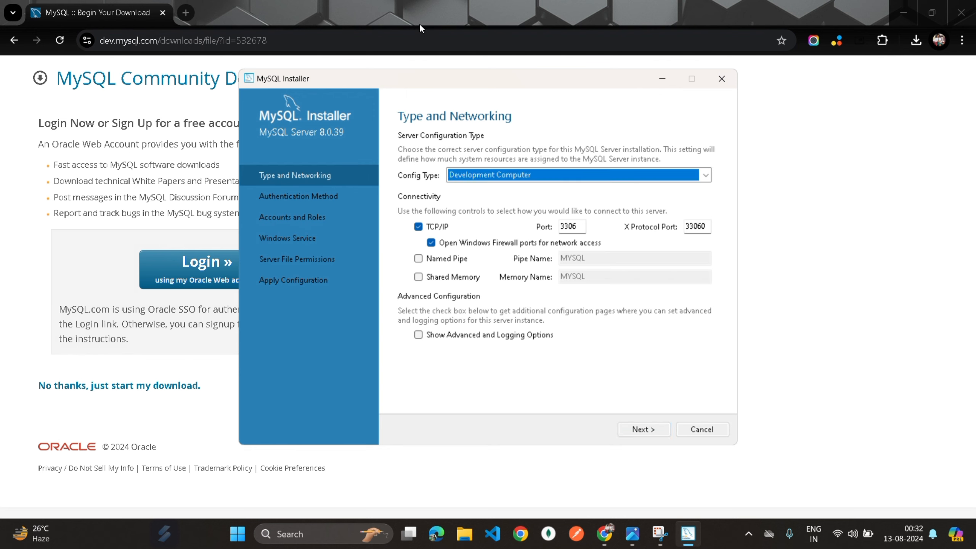
pyautogui.click(419, 25)
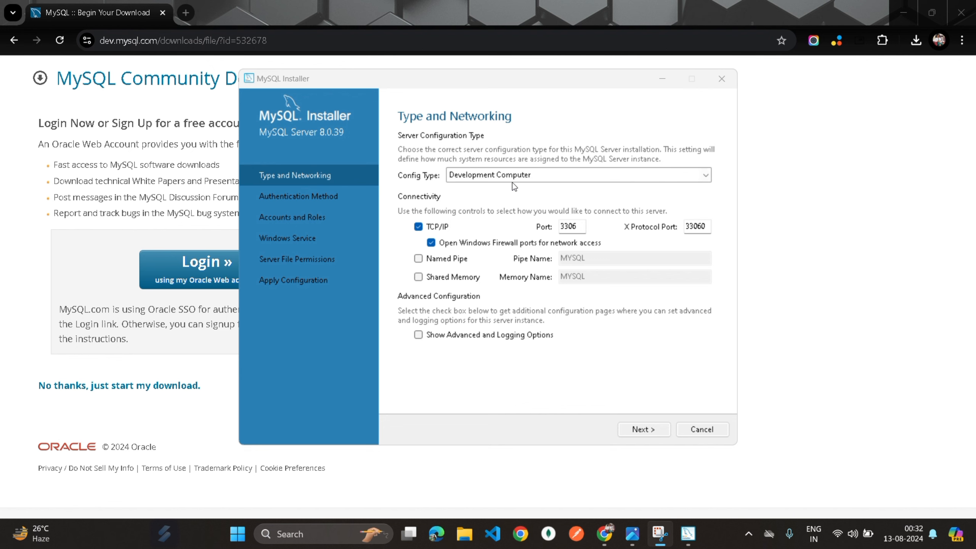
pyautogui.click(552, 176)
pyautogui.click(552, 176)
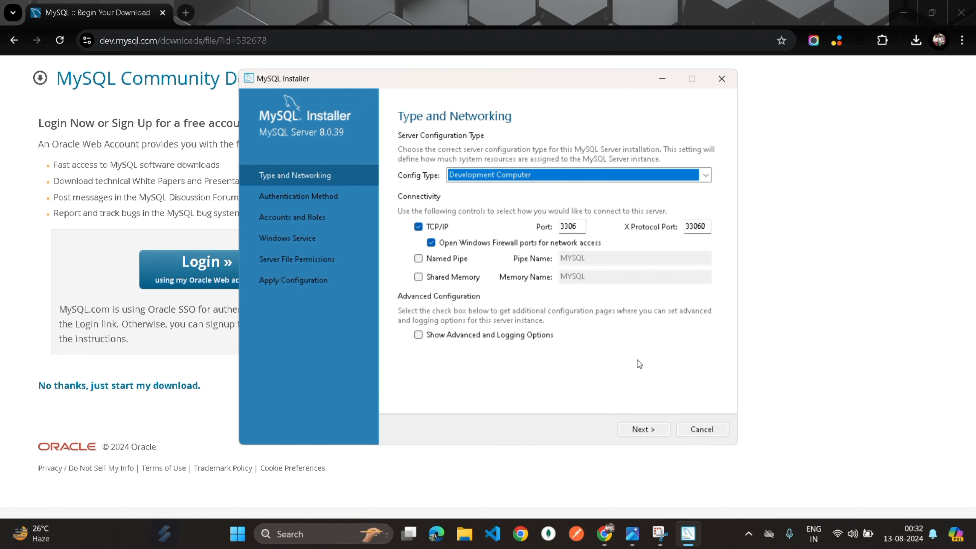
pyautogui.click(633, 428)
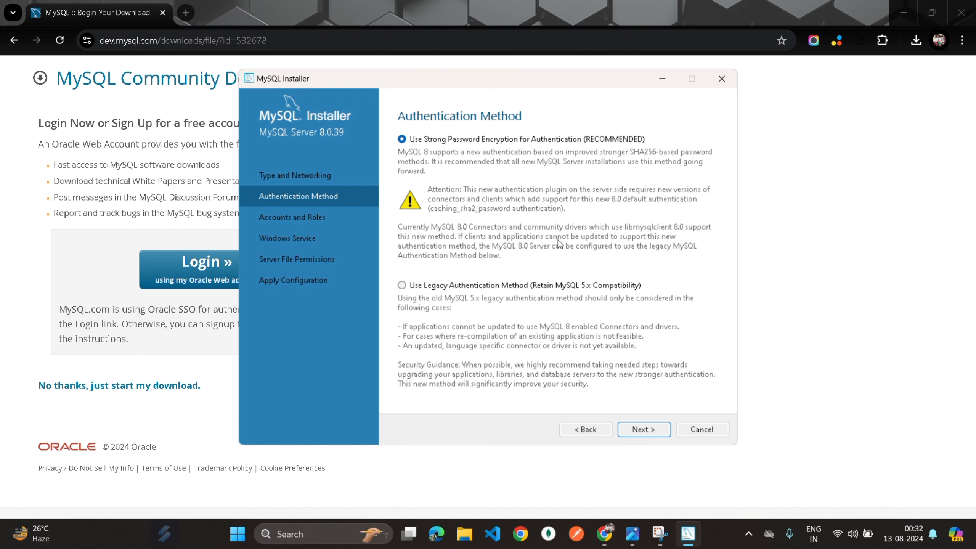
# - Accept 'Use Strong Password Encryption' as the server's authentication method
pyautogui.click(637, 427)
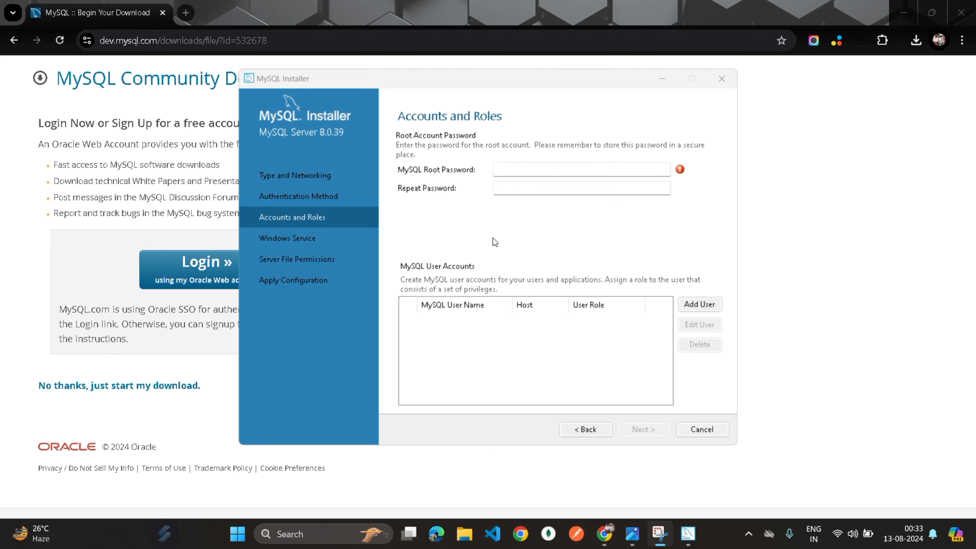
# - Enter and confirm the root account password, then continue to the Windows Service page
pyautogui.click(539, 170)
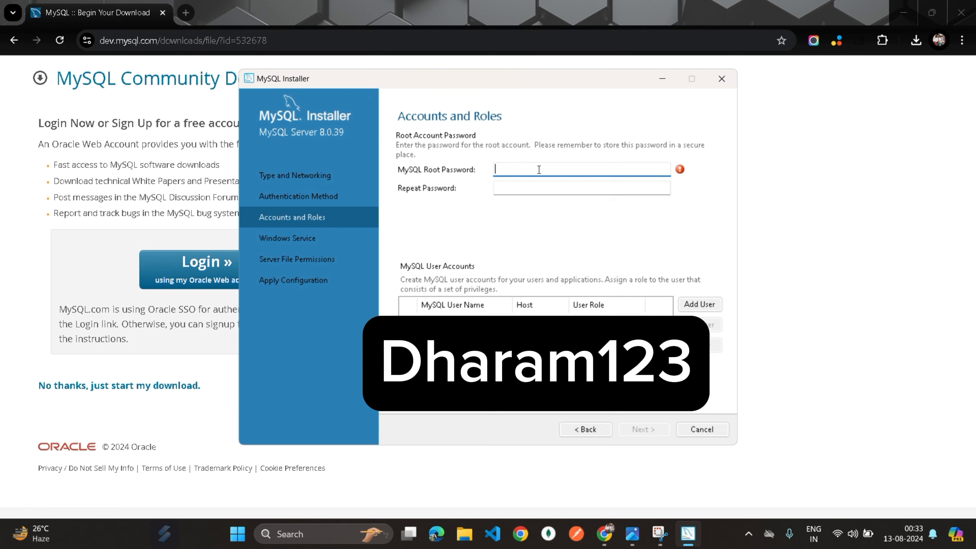
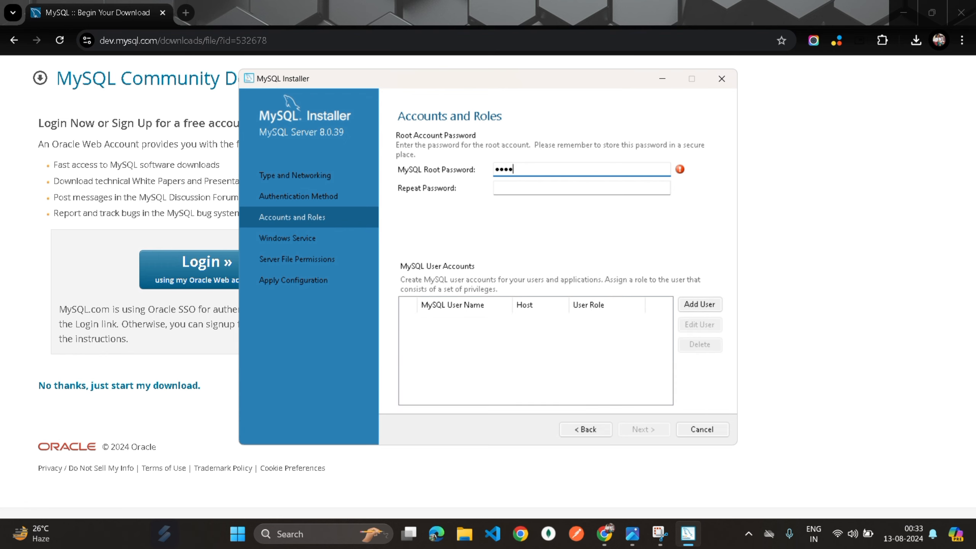
pyautogui.click(514, 187)
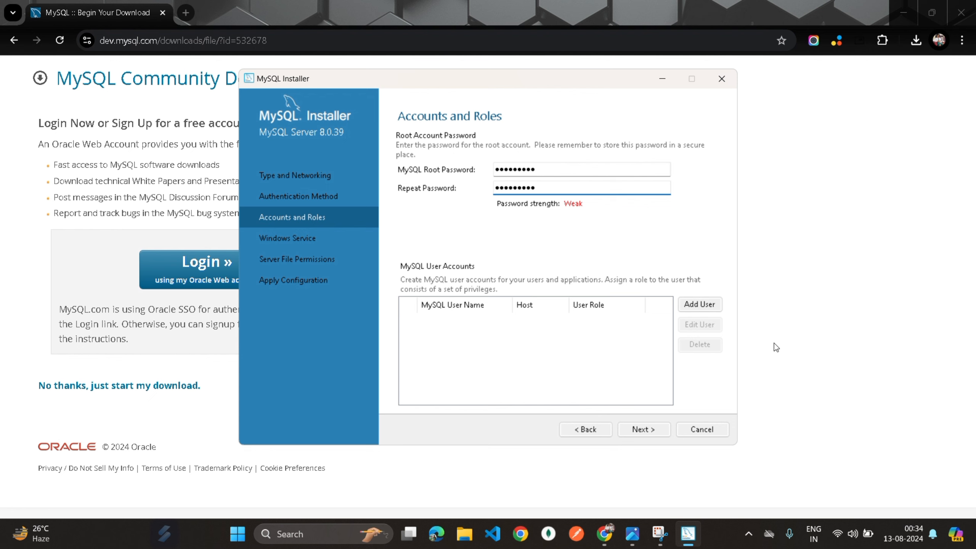
pyautogui.click(644, 431)
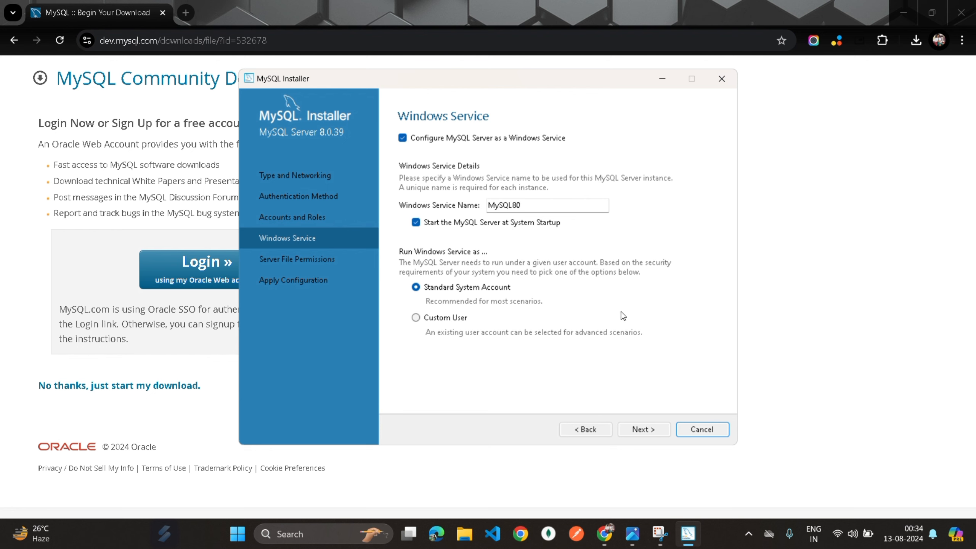
# - Keep the MySQL80 Windows service and default file permissions, then execute and finish the server configuration
pyautogui.click(642, 435)
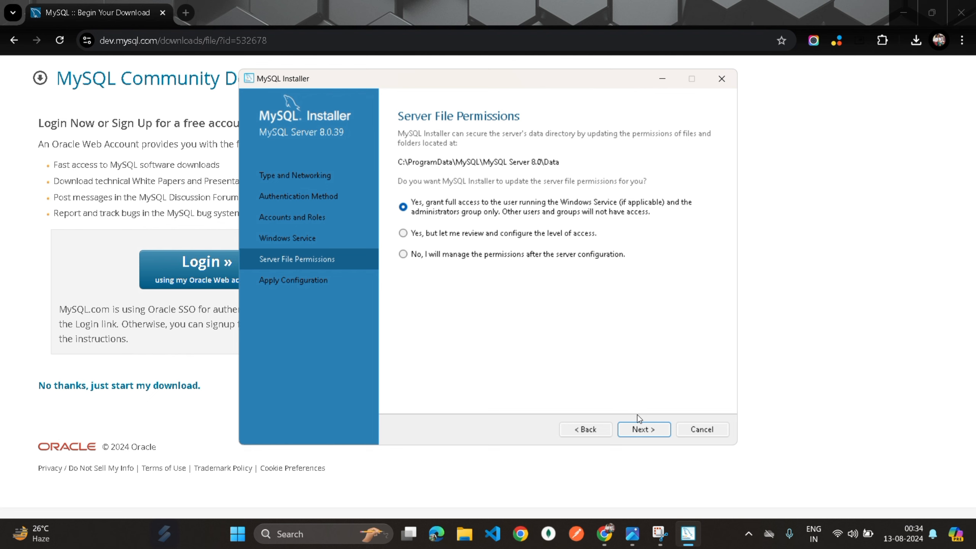
pyautogui.click(639, 430)
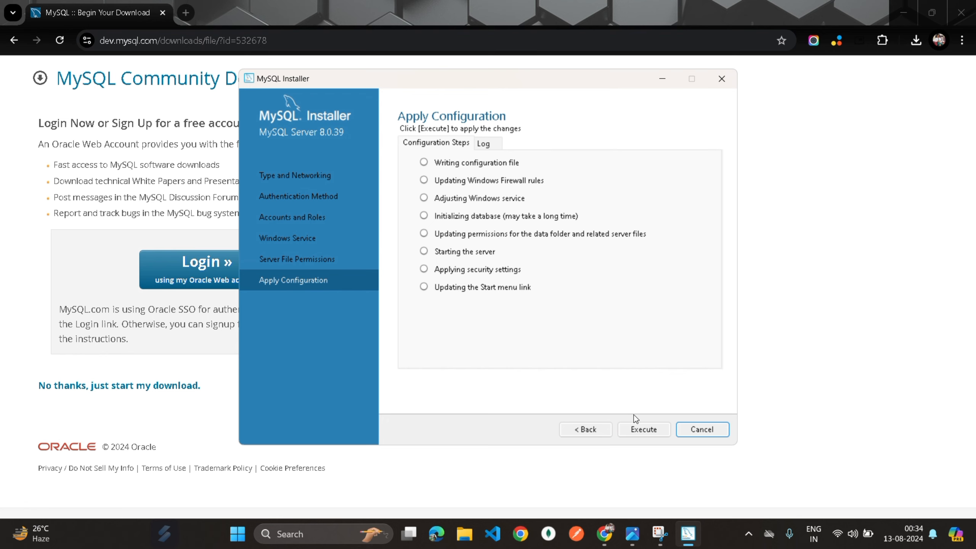
pyautogui.click(642, 427)
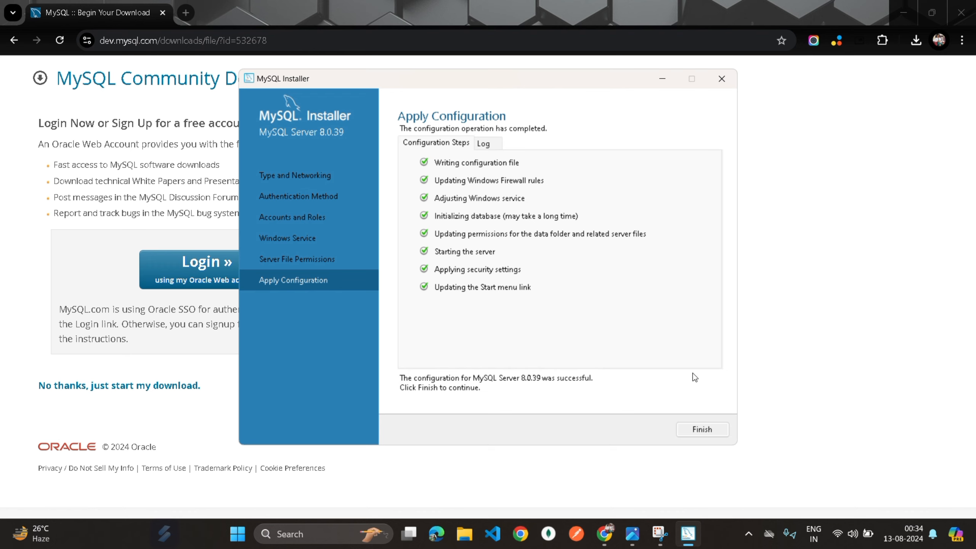
pyautogui.click(697, 429)
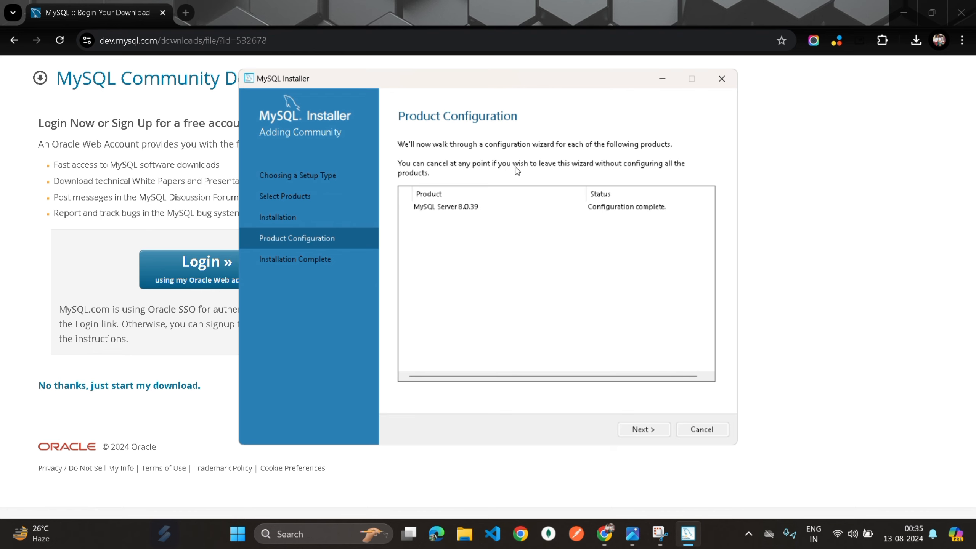
# - Complete the installation with Start MySQL Workbench and Shell left checked
pyautogui.click(644, 429)
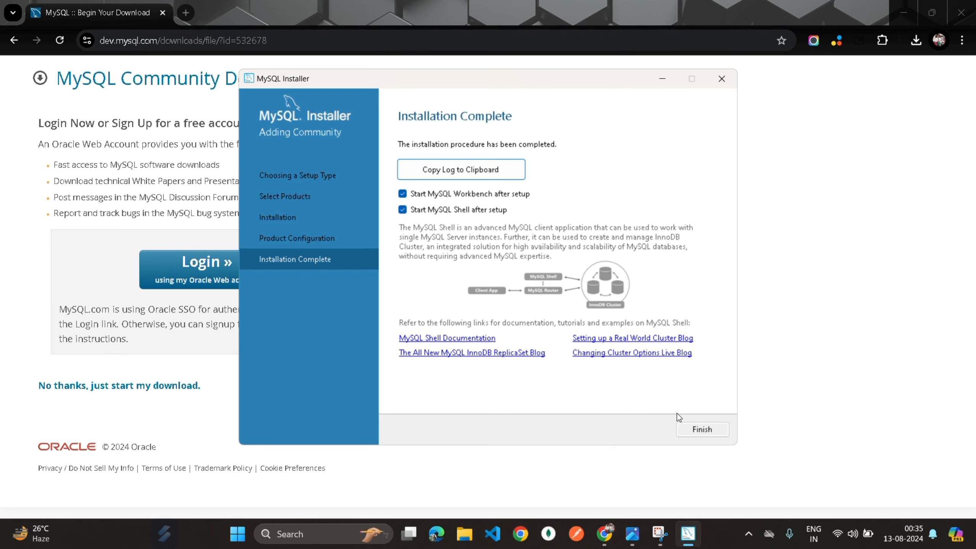
pyautogui.click(694, 433)
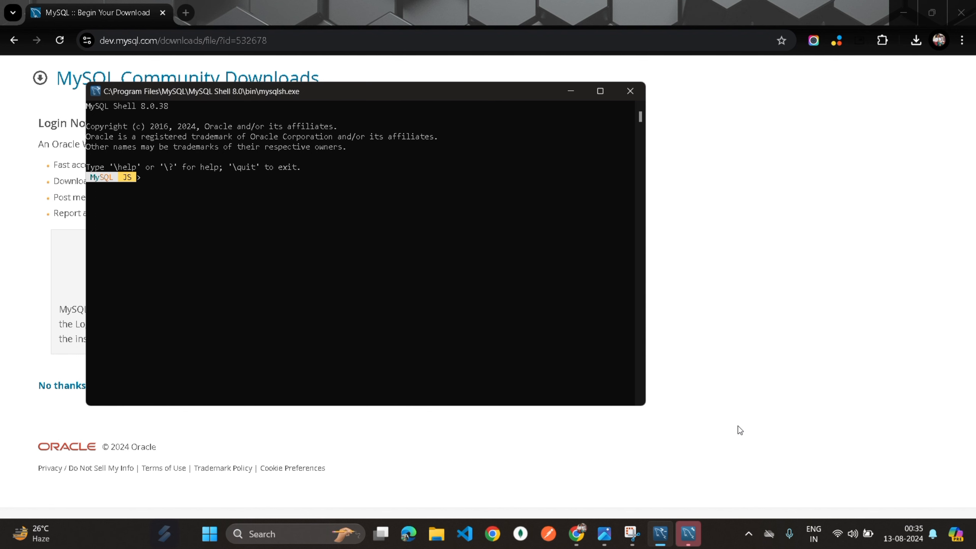
# - Bring MySQL Workbench to the front to see the Local instance MySQL80 connection for root on localhost:3306
pyautogui.click(689, 525)
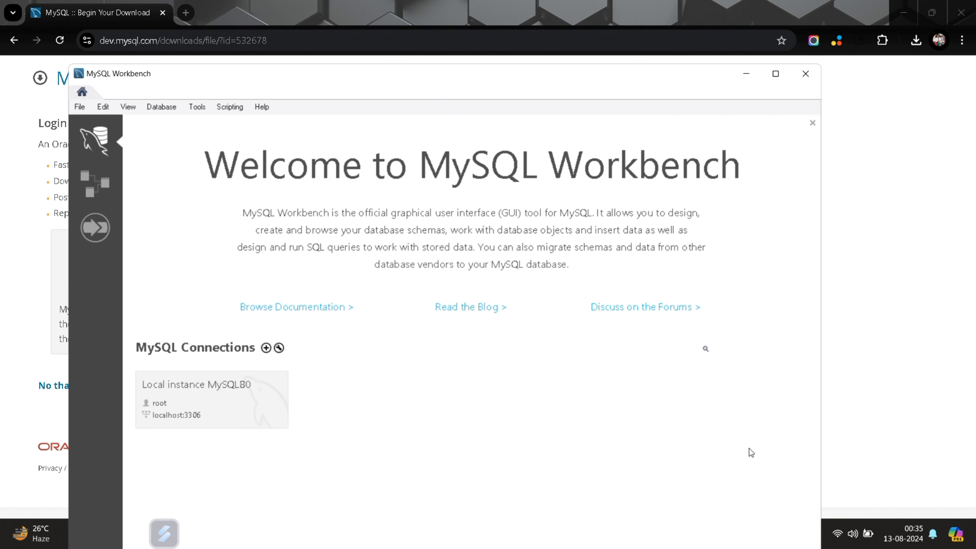